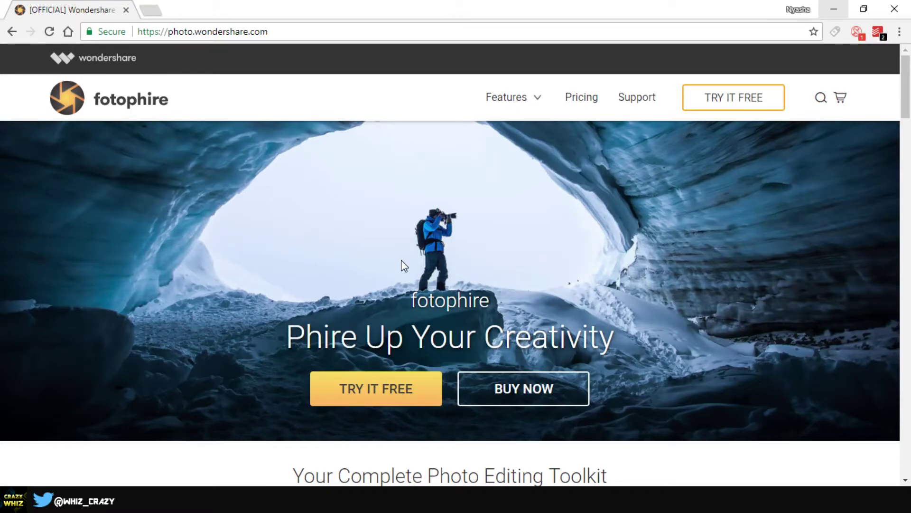
Scroll to the Photo Editor example and compare the horse photo before and after editing
scroll(407, 270, "down", 2)
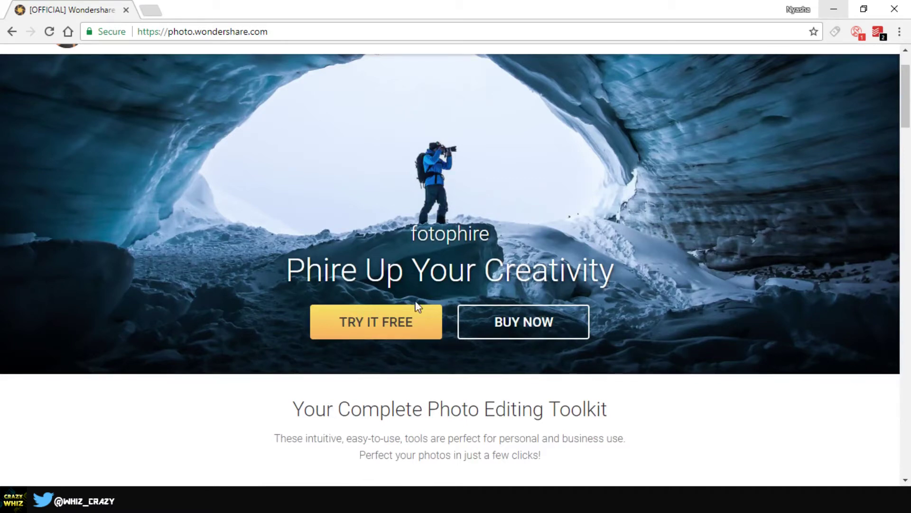
scroll(415, 301, "down", 1)
scroll(415, 306, "up", 3)
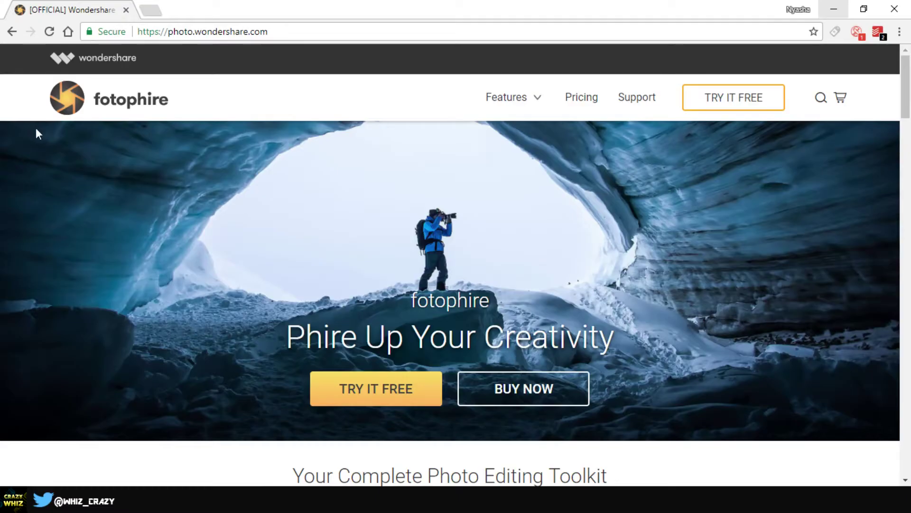
scroll(500, 238, "down", 4)
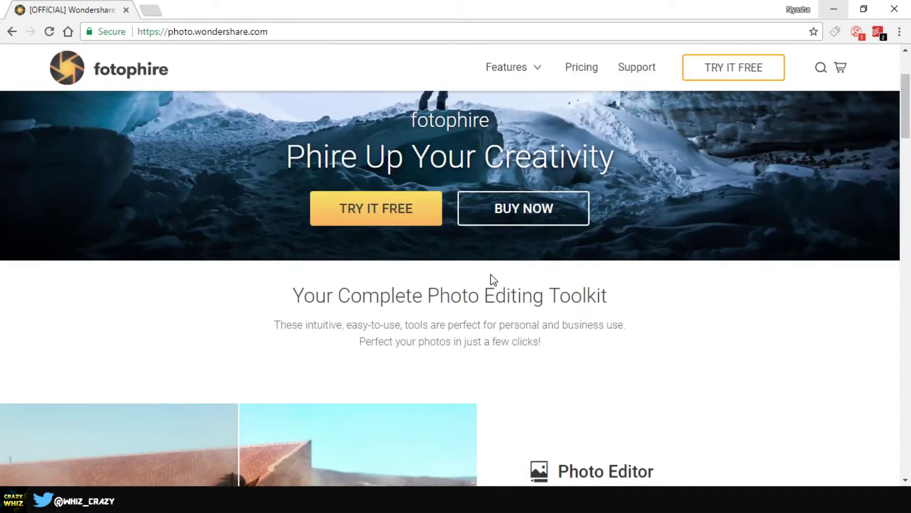
scroll(493, 280, "down", 3)
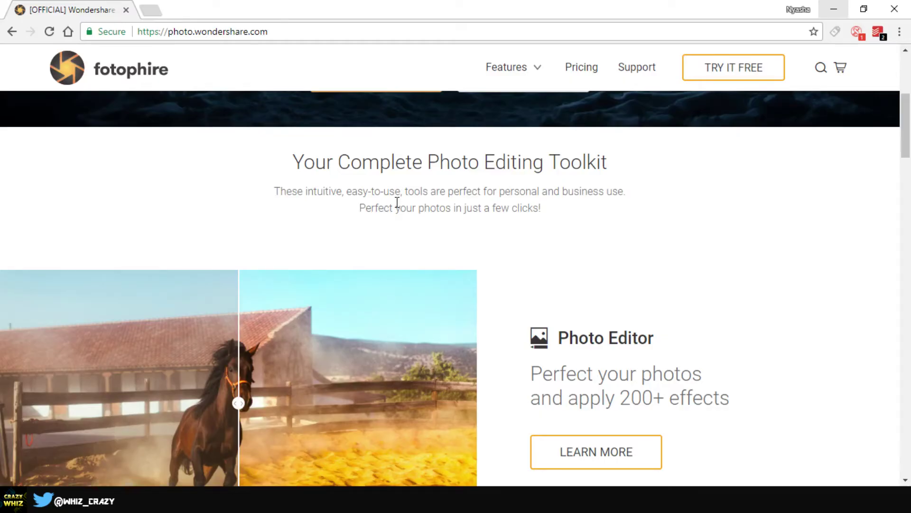
scroll(397, 202, "up", 6)
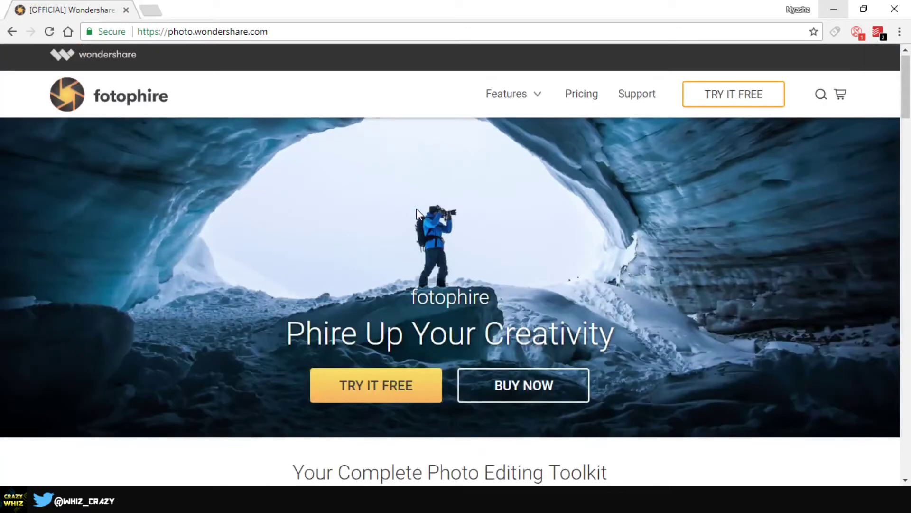
scroll(413, 228, "down", 8)
scroll(469, 198, "up", 1)
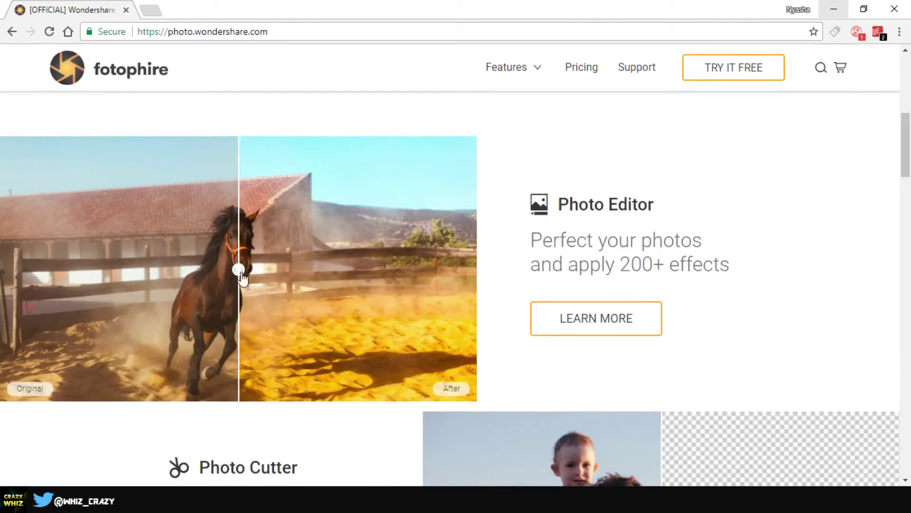
left_click_drag(232, 274, 265, 407)
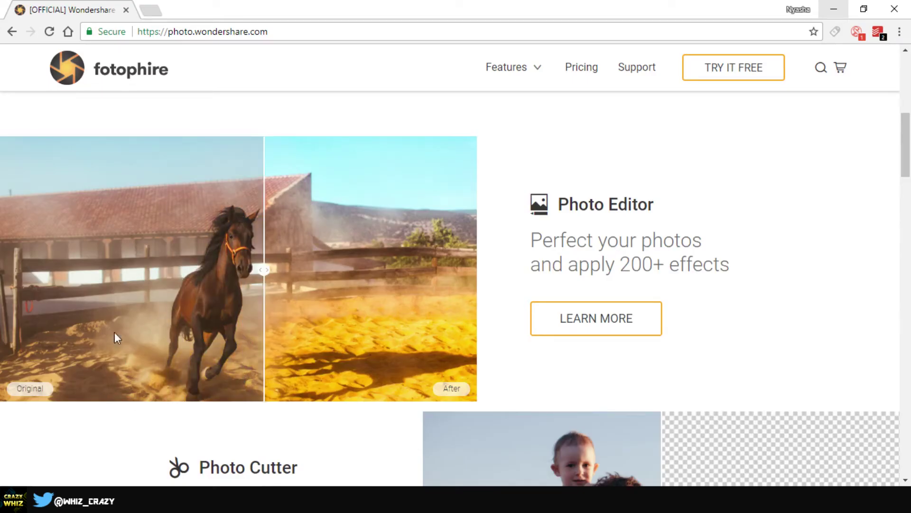
Compare the Photo Cutter and Photo Eraser examples with their before/after sliders
scroll(457, 357, "down", 7)
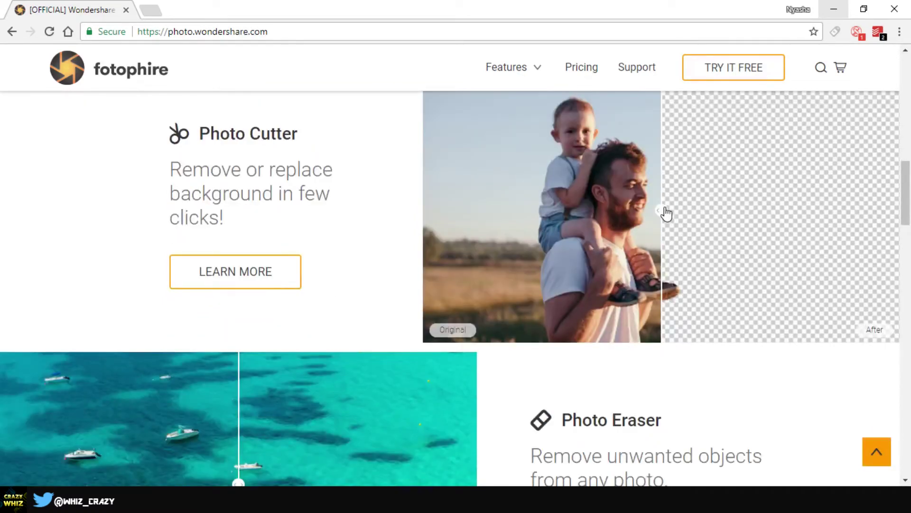
left_click_drag(662, 211, 725, 245)
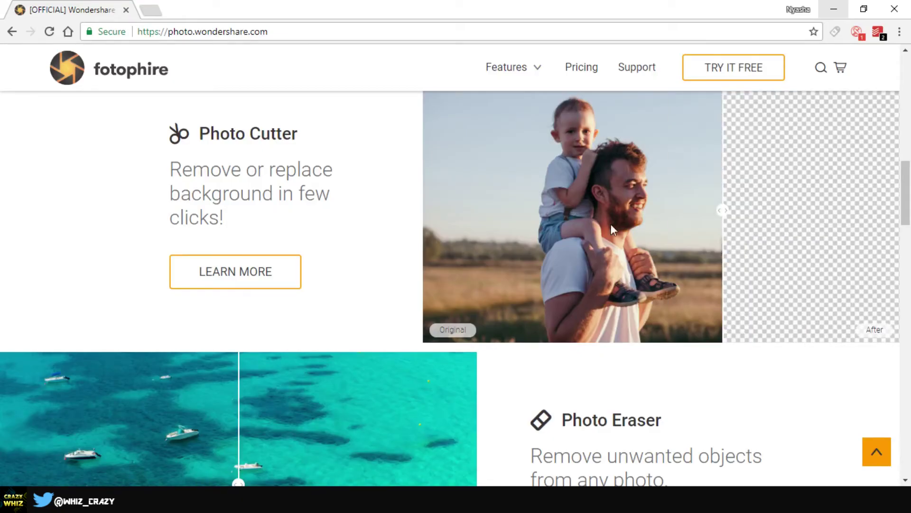
scroll(541, 318, "down", 6)
scroll(541, 319, "down", 1)
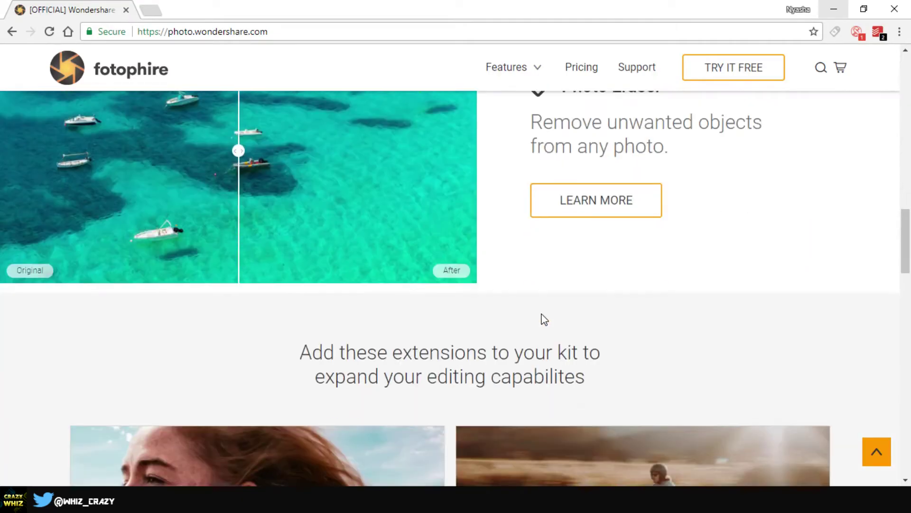
scroll(242, 295, "up", 3)
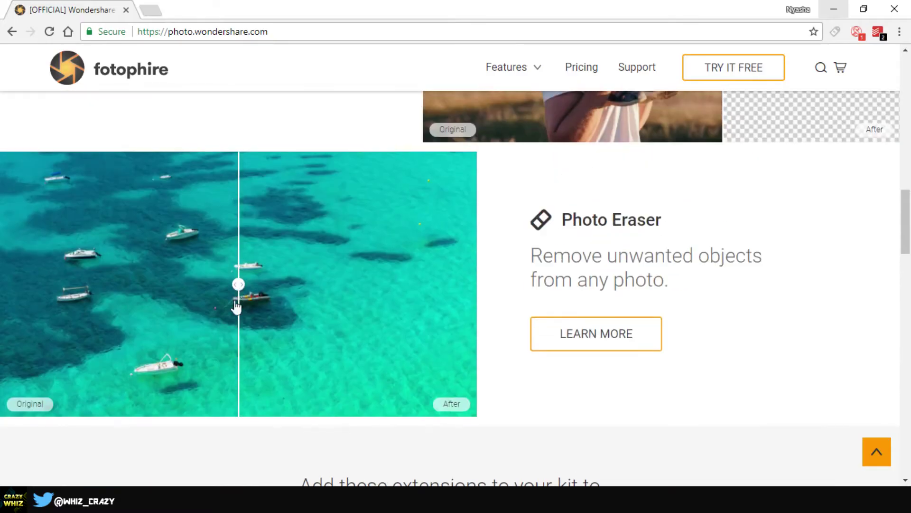
mouse_move(238, 305)
left_mouse_down()
mouse_move(195, 288)
mouse_move(34, 285)
mouse_move(382, 339)
left_mouse_up()
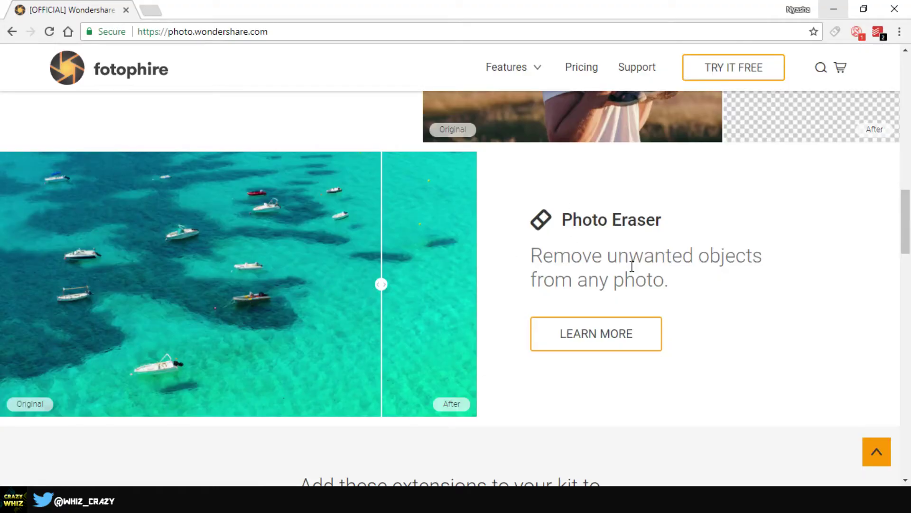
scroll(631, 258, "down", 5)
scroll(627, 285, "down", 2)
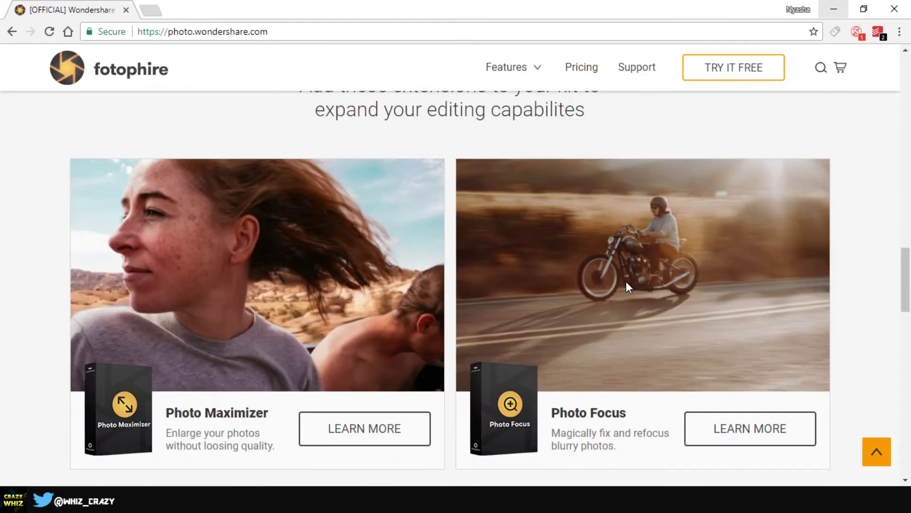
scroll(616, 285, "up", 3)
scroll(470, 237, "down", 5)
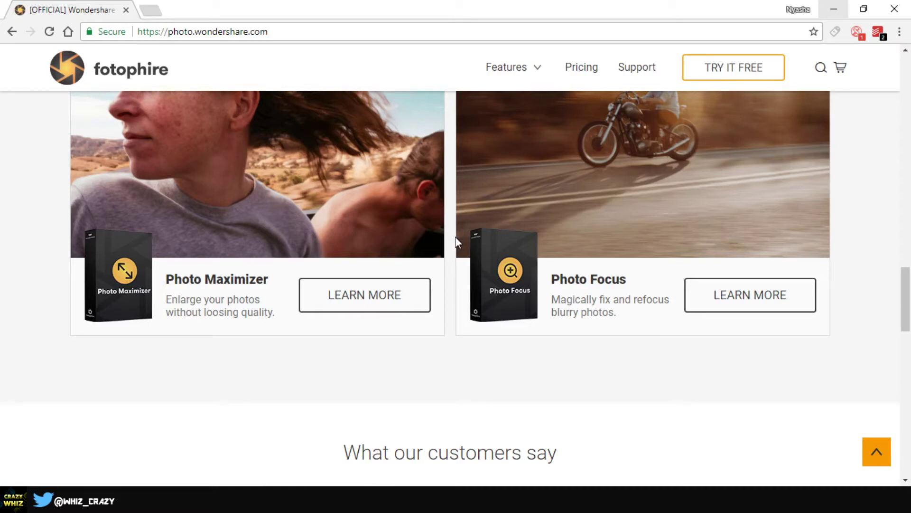
scroll(568, 327, "down", 10)
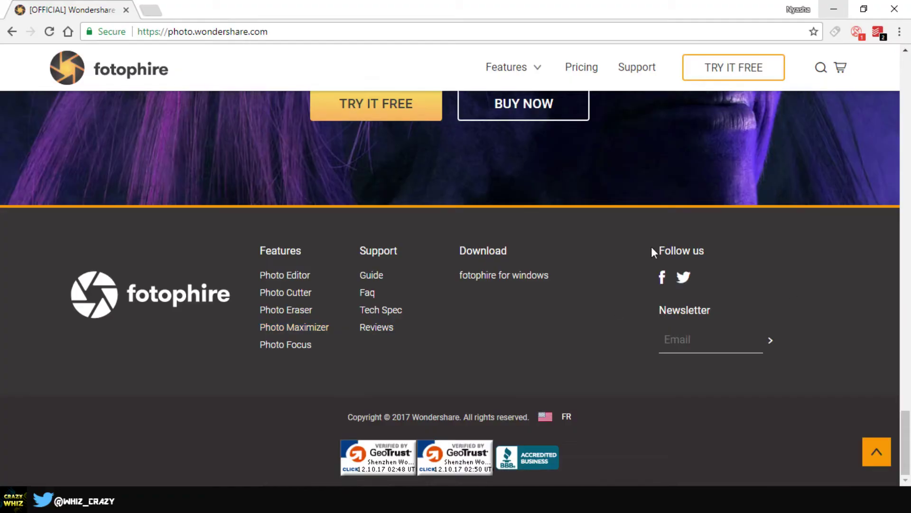
scroll(652, 248, "up", 2)
scroll(651, 248, "up", 2)
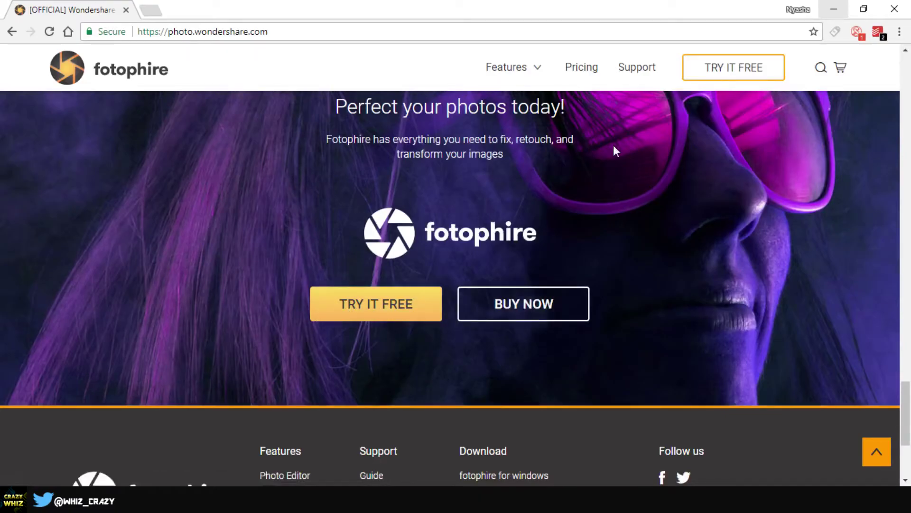
left_click(833, 12)
Run fotophire_setup, install Fotophire with default settings and launch the Photo Editor
left_click_drag(12, 238, 163, 209)
double_click(163, 210)
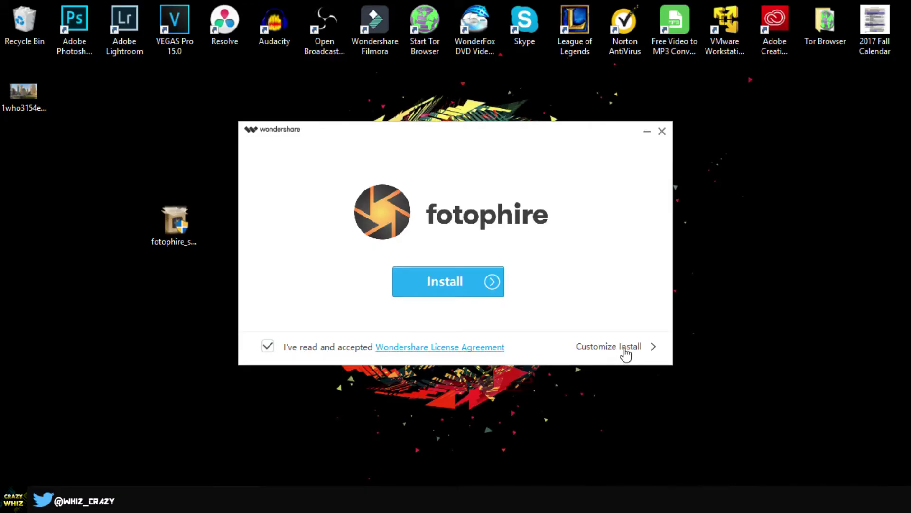
left_click(428, 283)
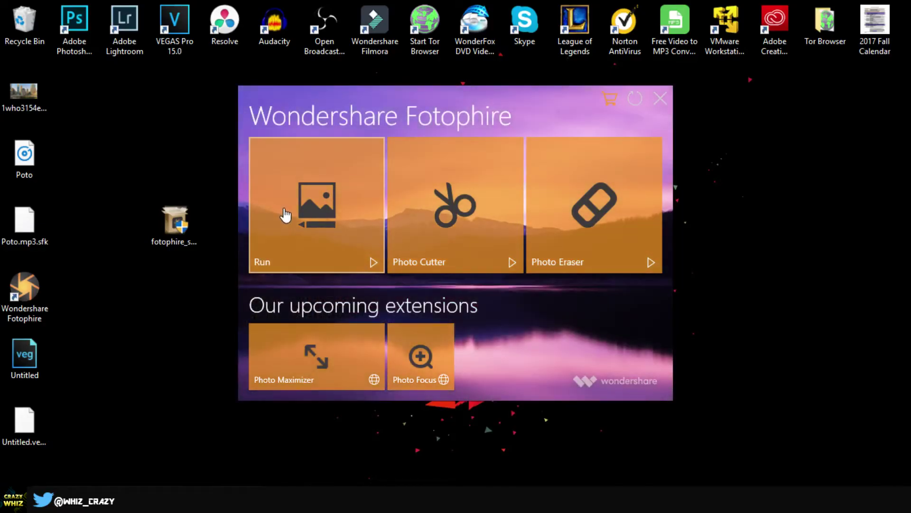
left_click(285, 214)
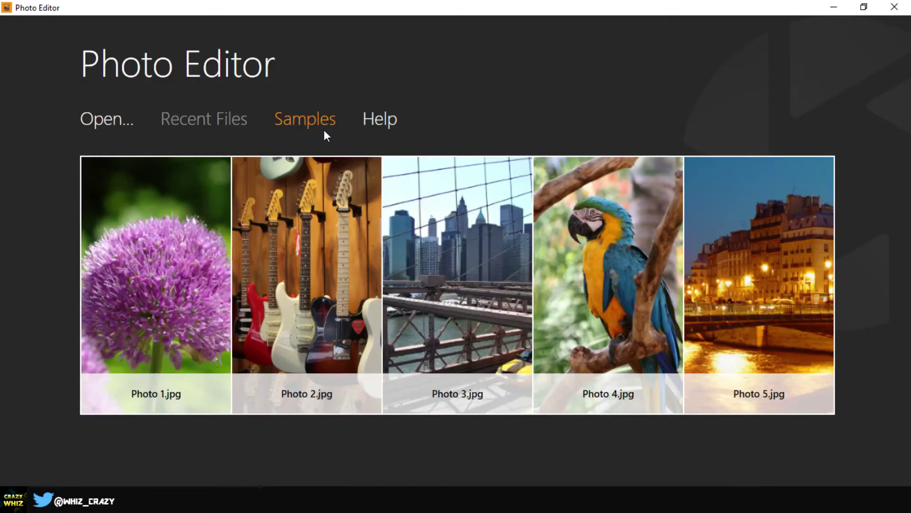
Open the purple allium sample photo, Photo 1.jpg, from the Samples page
mouse_move(230, 233)
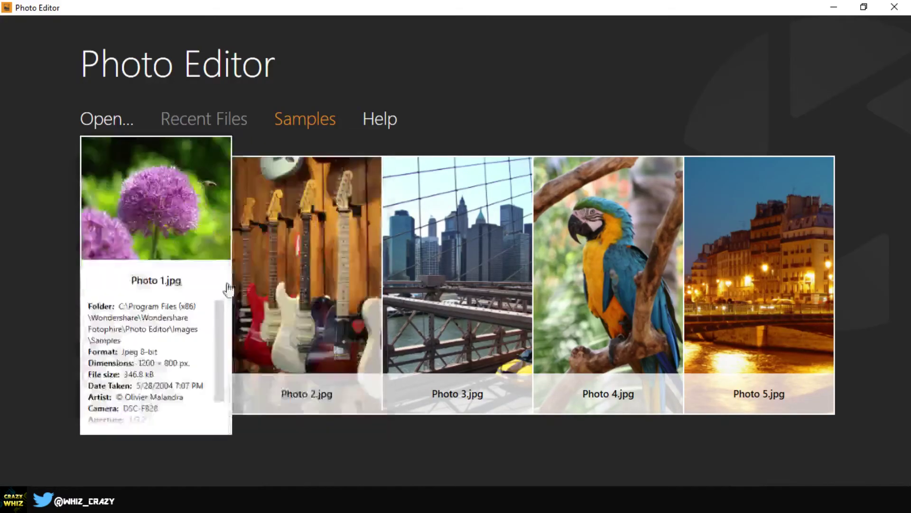
mouse_move(383, 397)
left_click(161, 254)
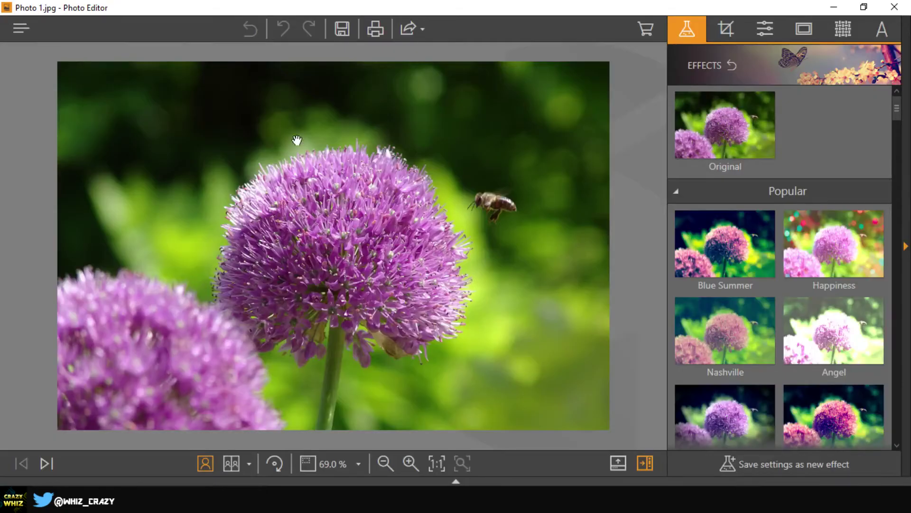
left_click(21, 28)
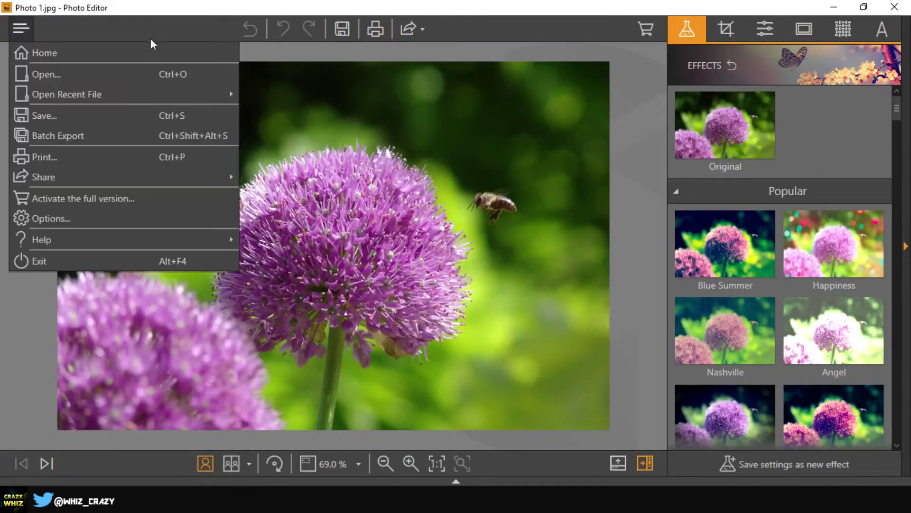
left_click(26, 27)
left_click(27, 27)
left_click(221, 24)
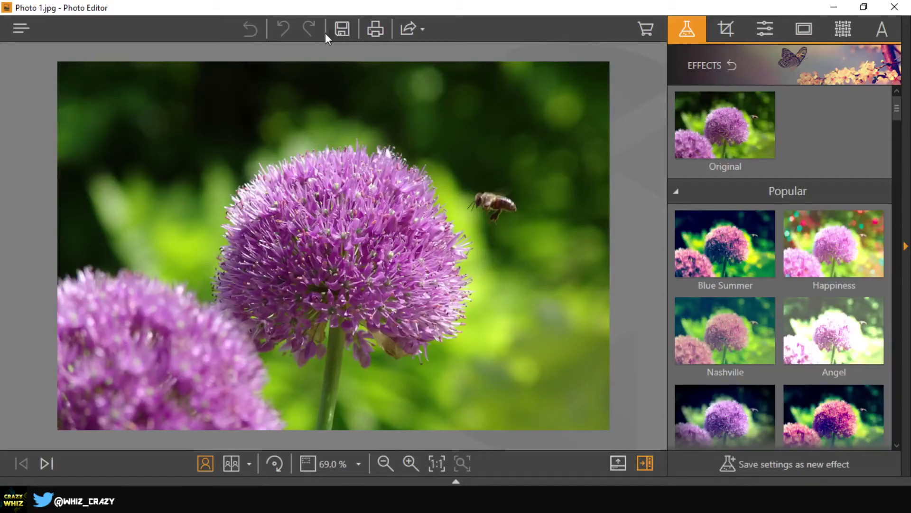
left_click(426, 32)
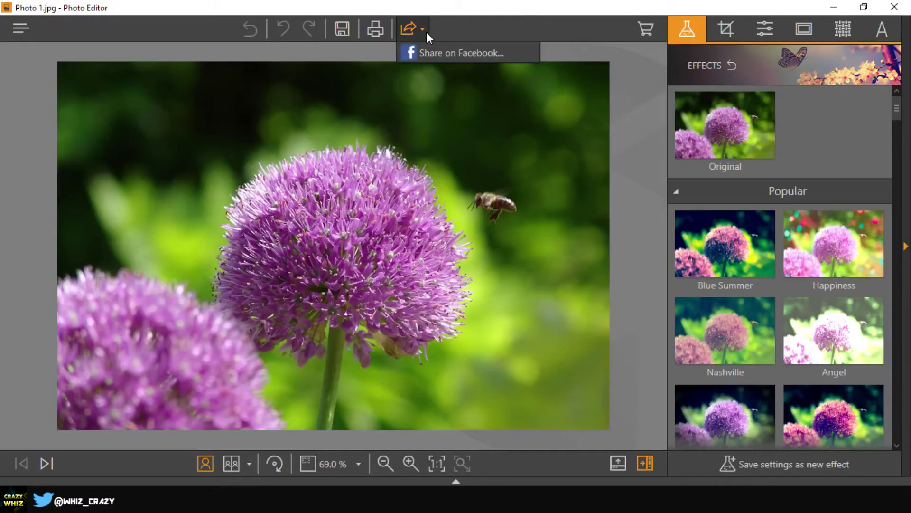
left_click(699, 36)
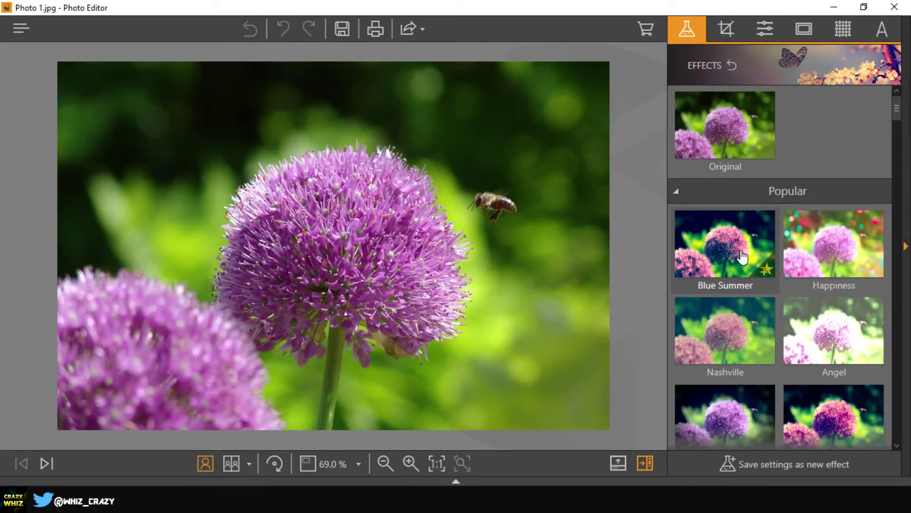
Try the Blue Summer, Happiness and Nashville effects and compare side by side with the original
scroll(826, 298, "down", 1)
scroll(826, 298, "down", 1)
scroll(826, 297, "up", 2)
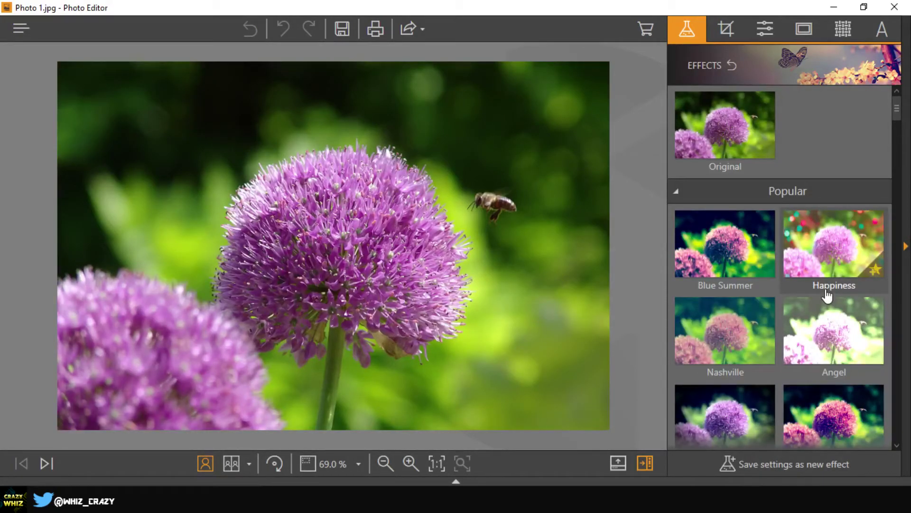
left_click(741, 245)
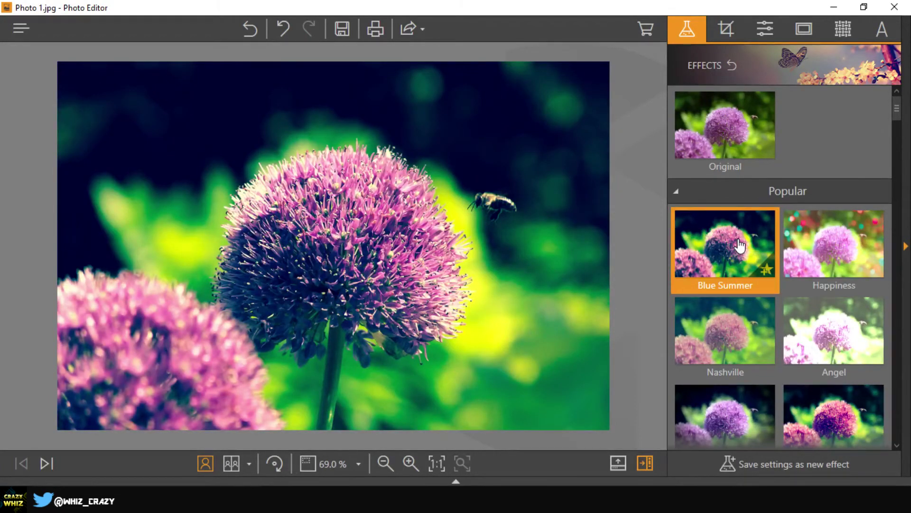
left_click(828, 251)
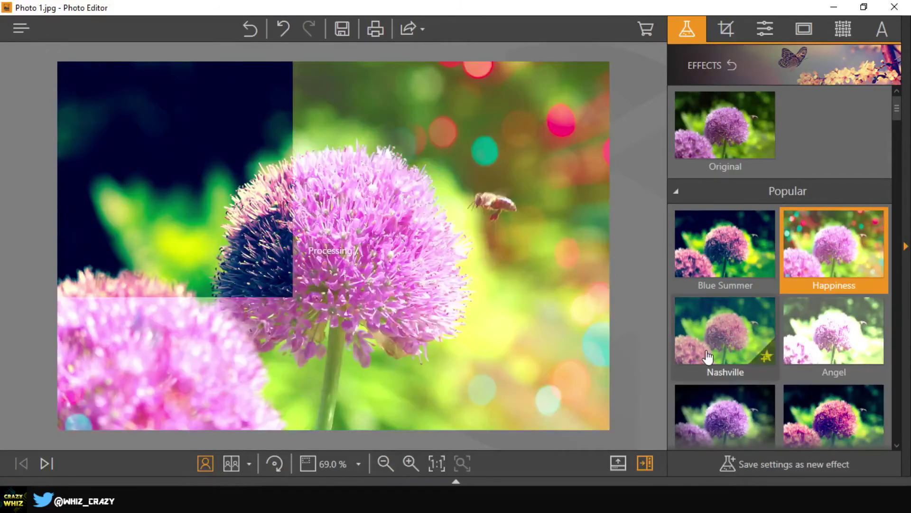
left_click(724, 324)
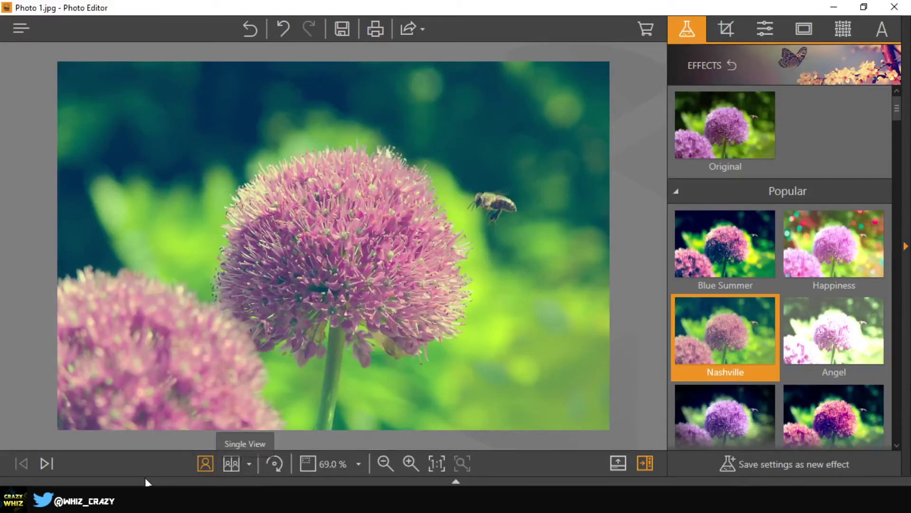
left_click(238, 468)
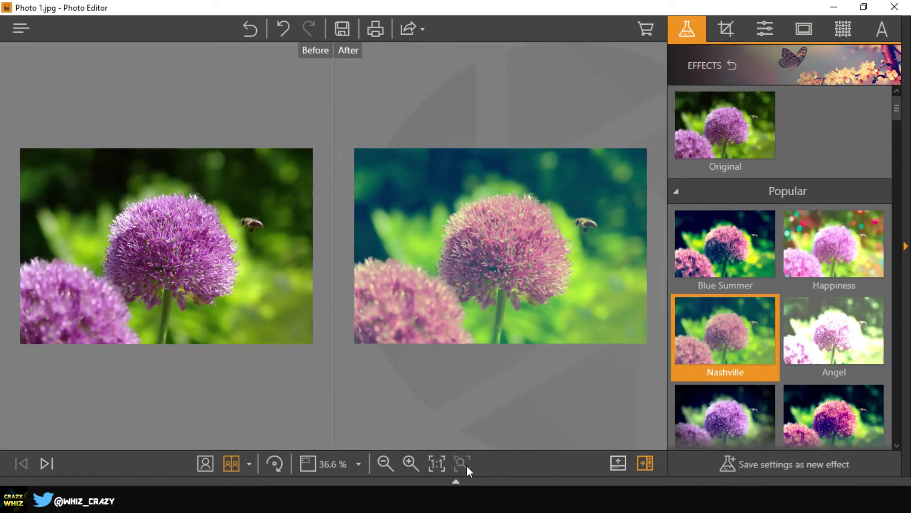
Apply the Blue Wash effect from the Popular list instead
mouse_move(730, 356)
scroll(783, 407, "down", 2)
left_click(717, 317)
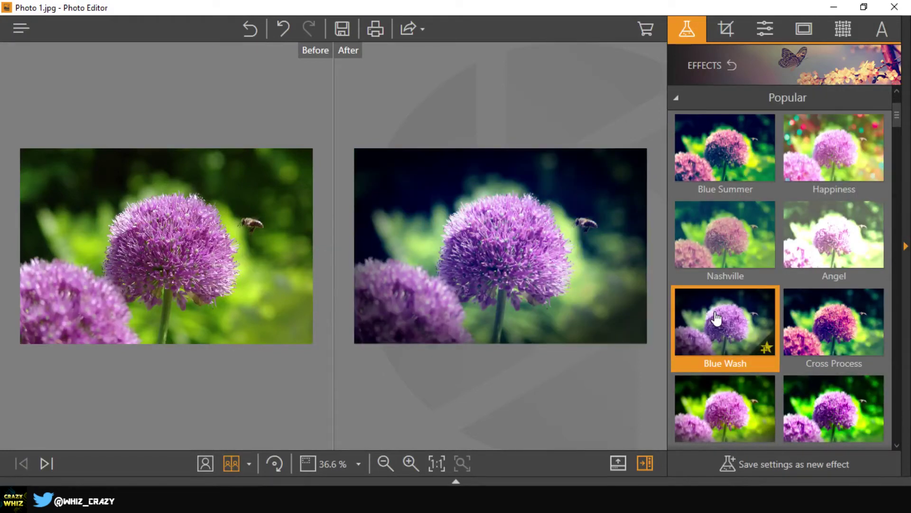
scroll(717, 317, "up", 1)
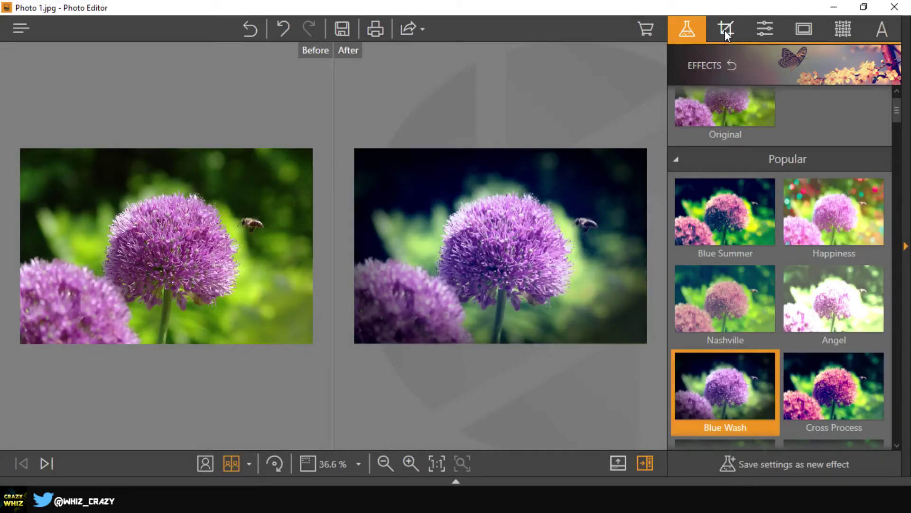
Try shrinking the crop frame, then reset it to the full 1199 × 799 px image
left_click(725, 31)
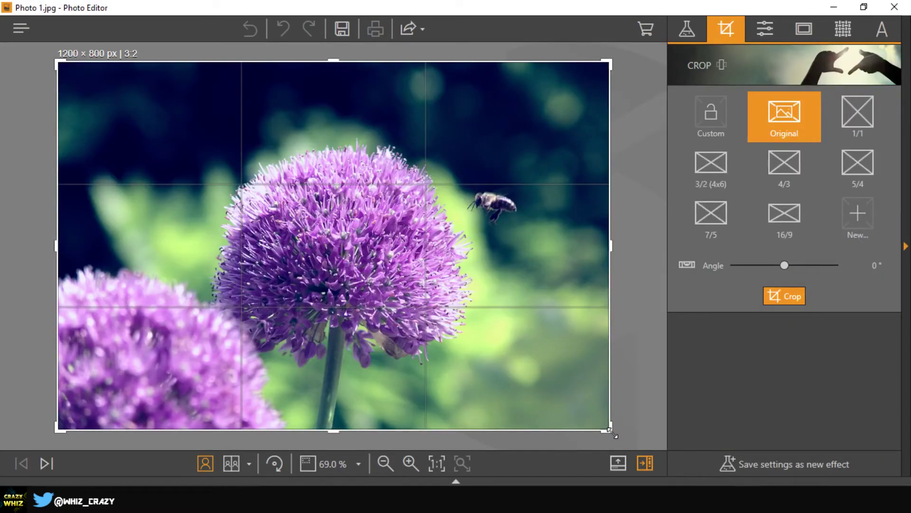
left_click_drag(615, 57, 514, 119)
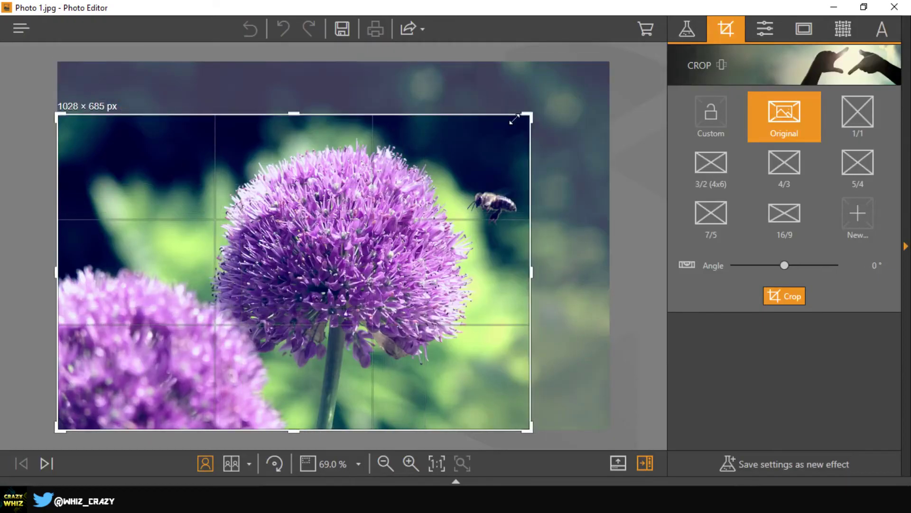
left_click(784, 125)
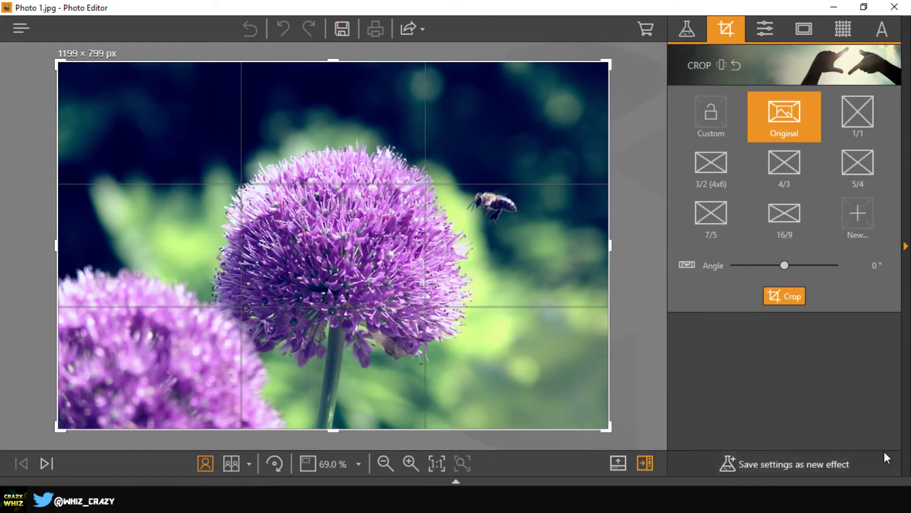
left_click(762, 35)
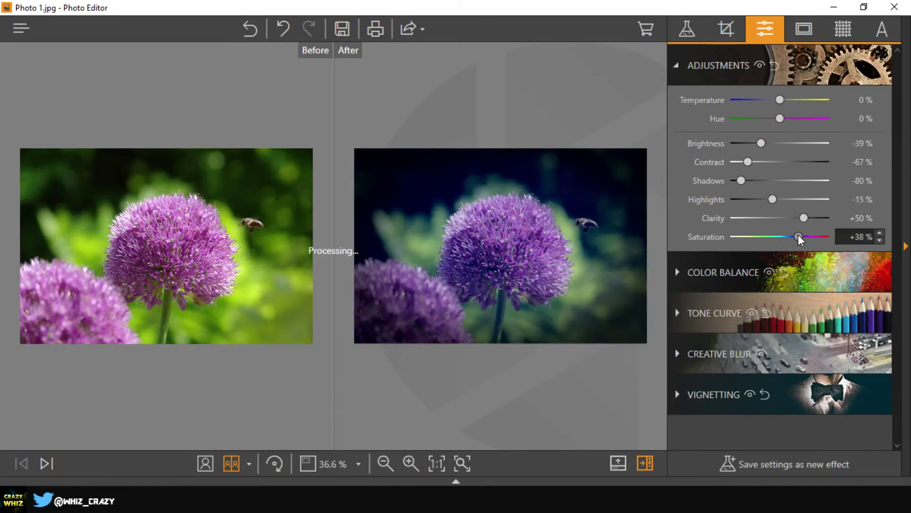
Push the Color Balance to strong magenta, hue +350° and saturation +76%
left_click(756, 272)
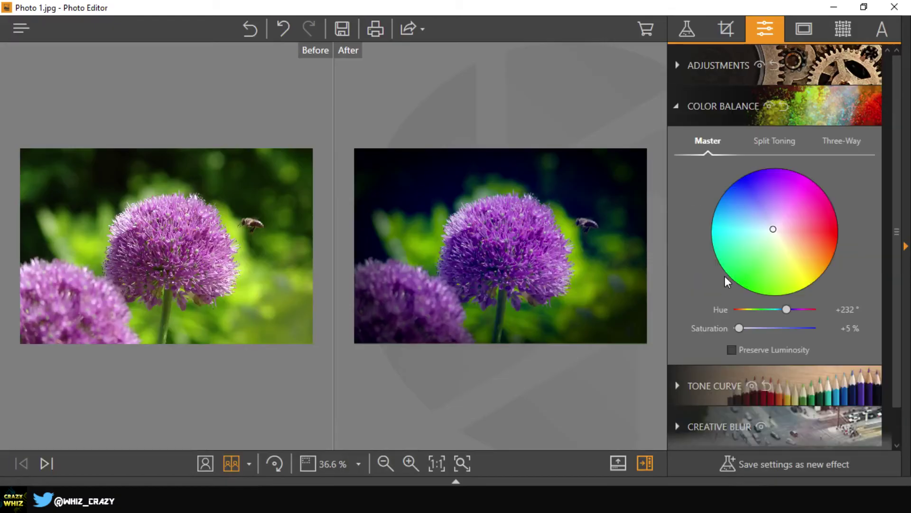
mouse_move(781, 224)
left_mouse_down()
mouse_move(753, 242)
mouse_move(784, 195)
mouse_move(808, 228)
mouse_move(826, 232)
left_mouse_up()
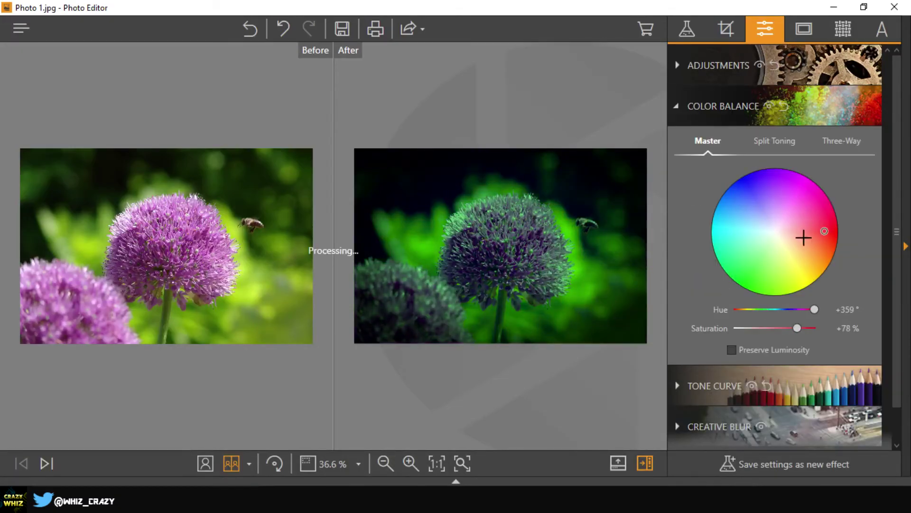
left_click(798, 258)
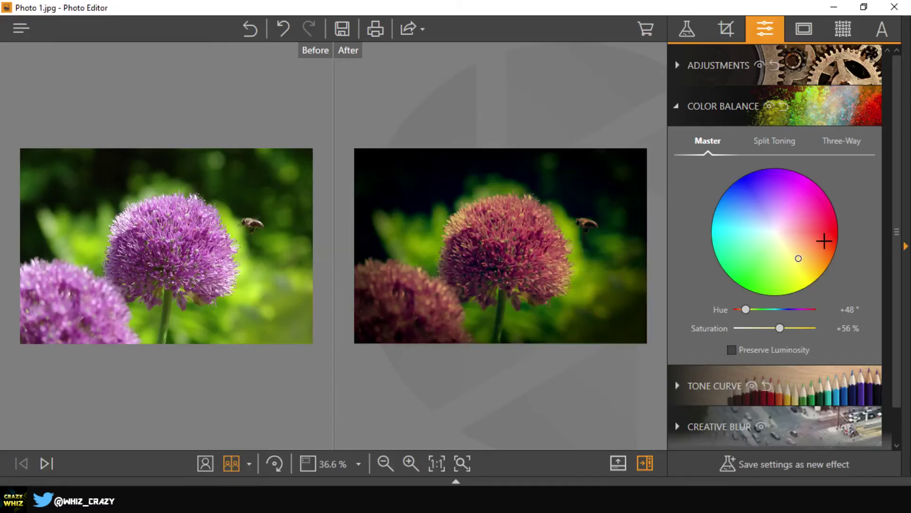
left_click(823, 223)
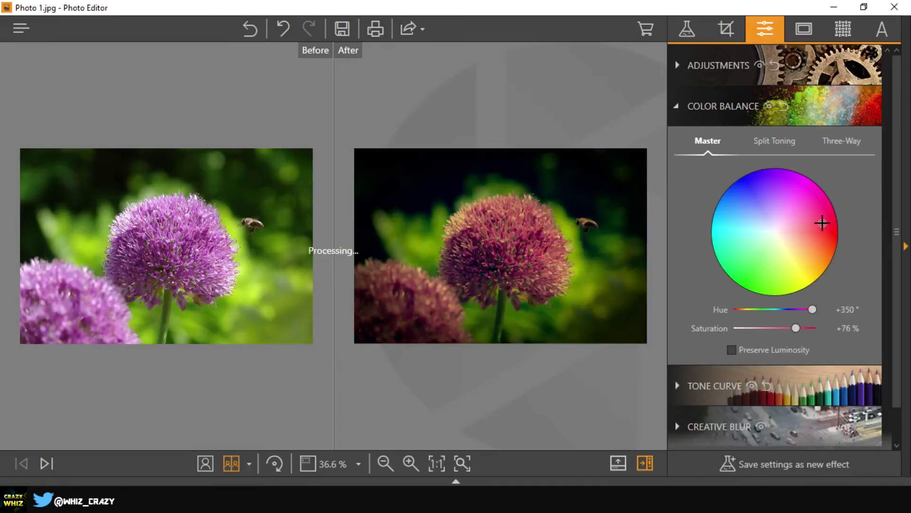
Bend the RGB Tone Curve into a contrasty S-shape, darkening shadows and lifting highlights
left_click(698, 394)
left_click_drag(779, 275, 760, 329)
left_click(781, 299)
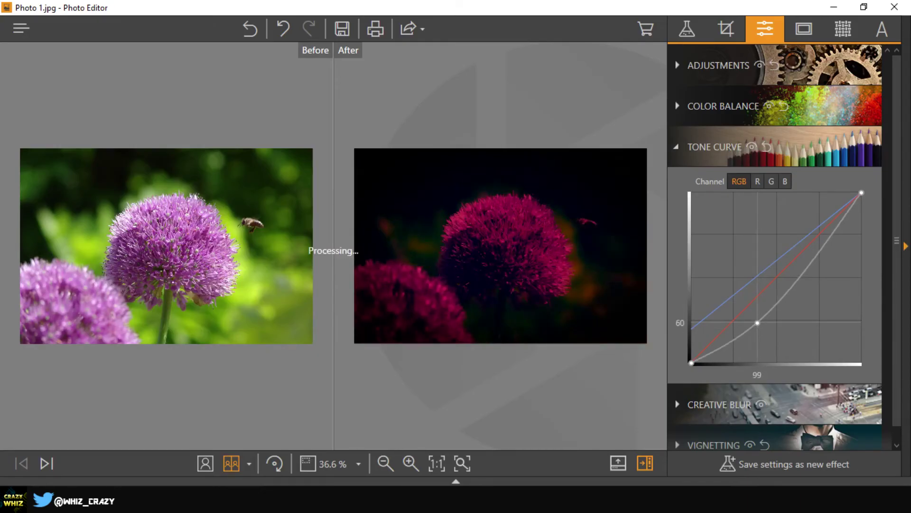
left_click_drag(781, 299, 802, 242)
left_click_drag(784, 272, 776, 303)
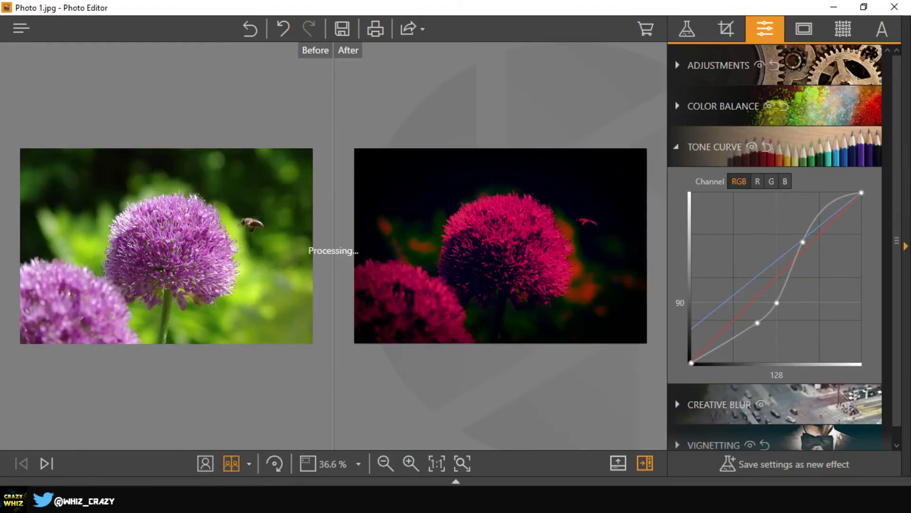
Apply a radial Creative Blur centred on the main flower, after trying tilt-shift
left_click(721, 402)
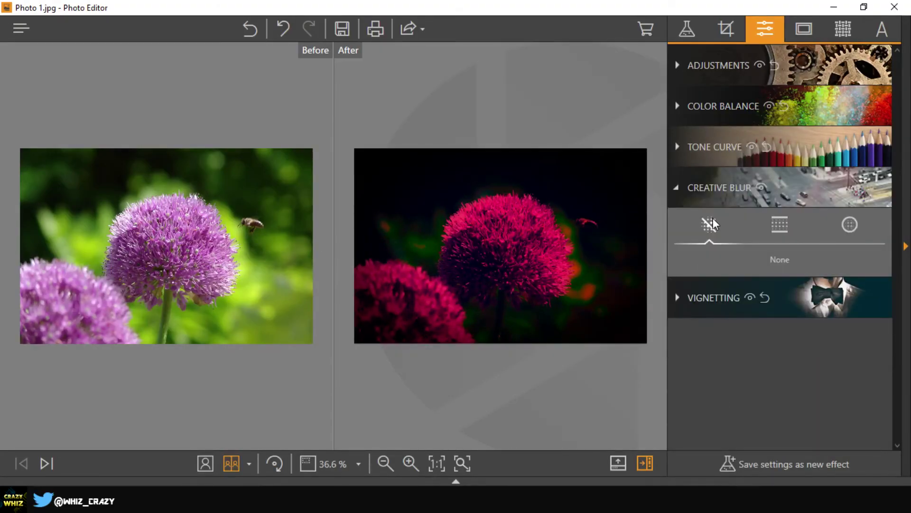
left_click(782, 225)
left_click(850, 224)
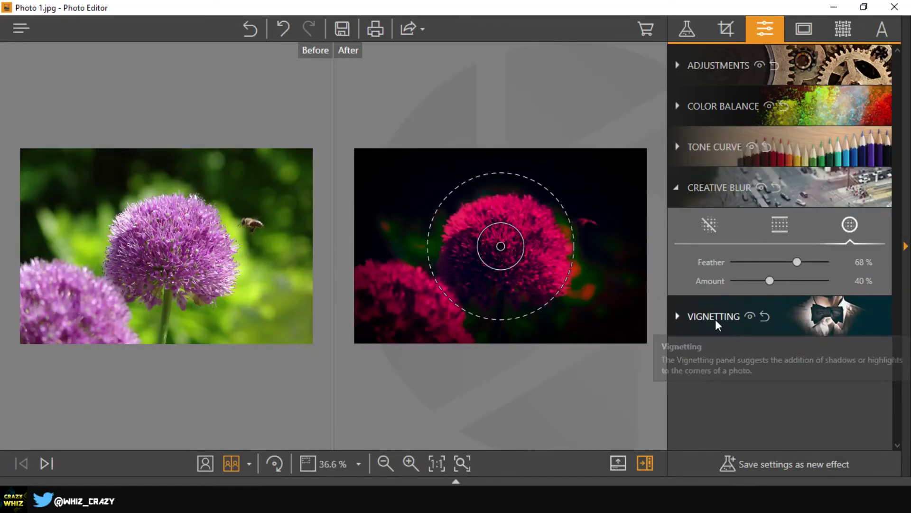
Try a lighter vignette, then undo back to Amount −93% and Mid Point +26%
left_click(716, 319)
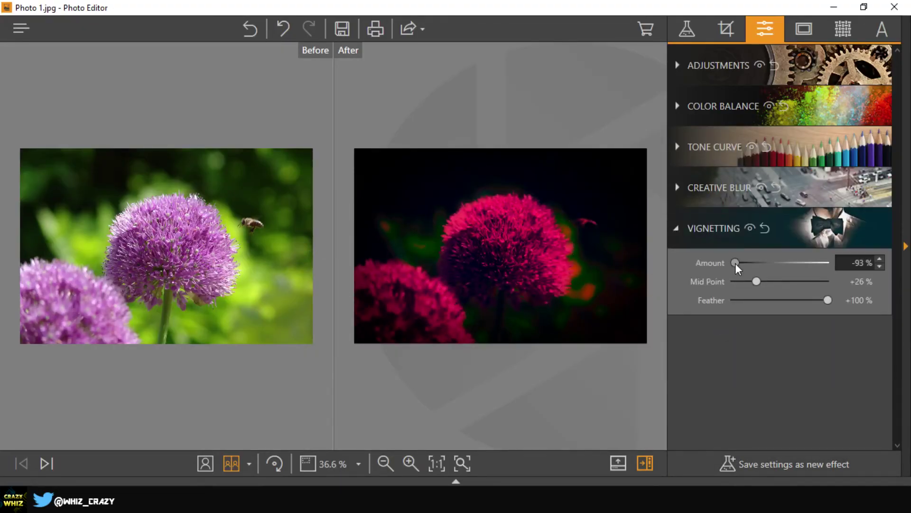
left_click_drag(736, 263, 773, 284)
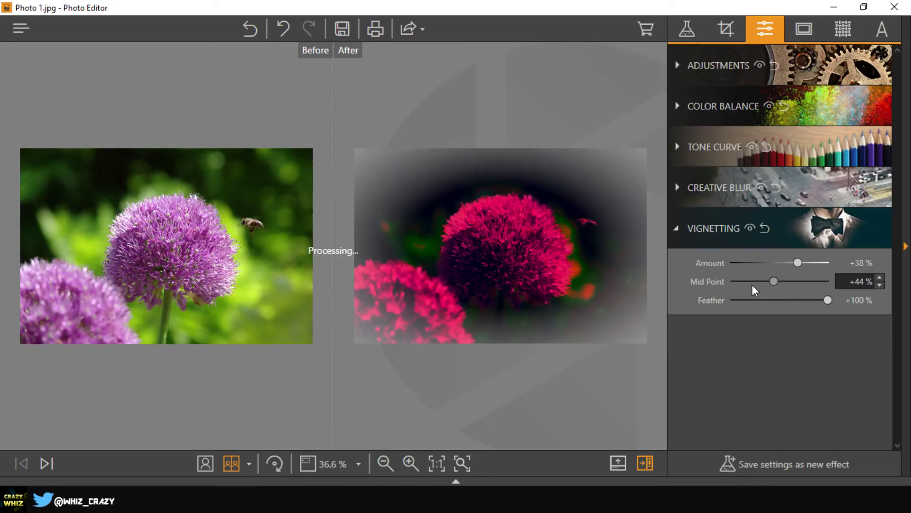
left_click(292, 35)
left_click(293, 36)
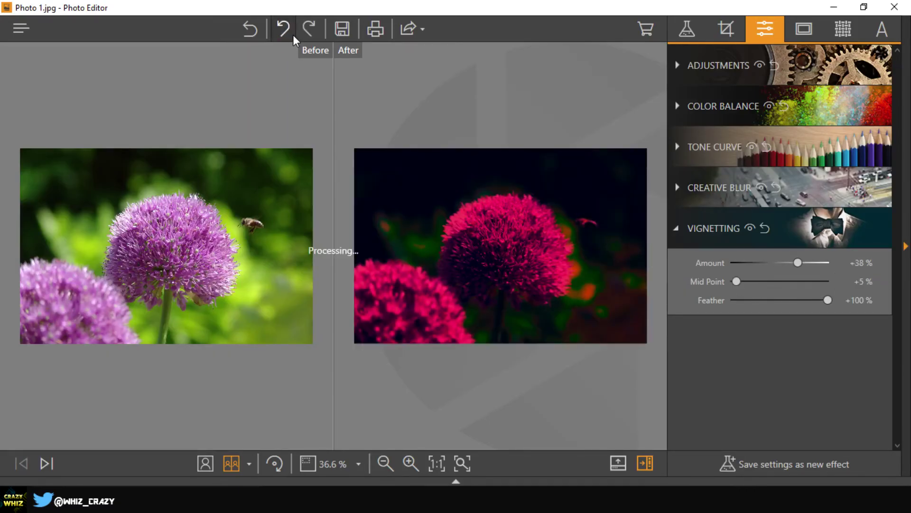
left_click(292, 35)
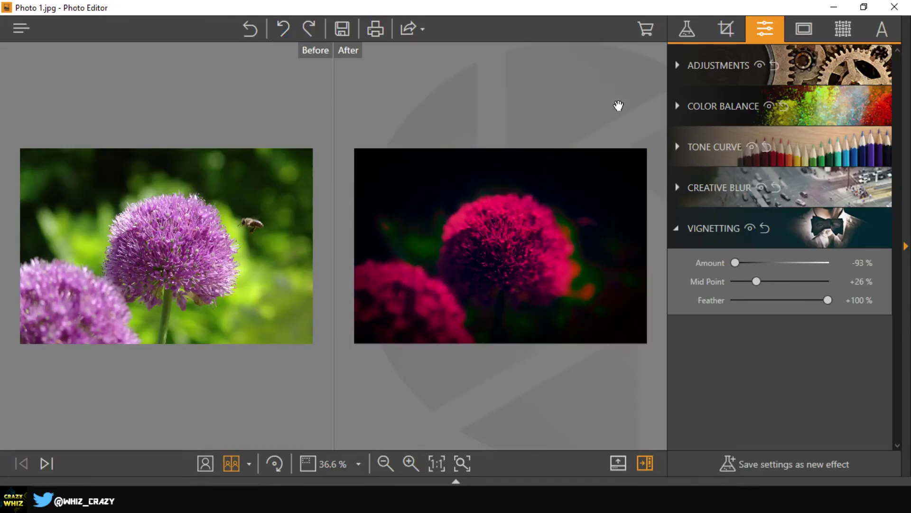
left_click(791, 30)
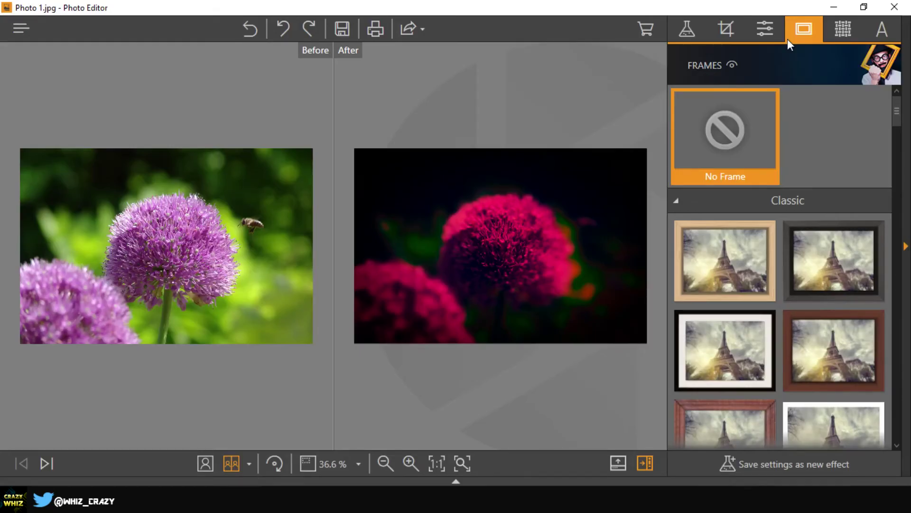
Frame the photo with the dark Classic frame after trying a wooden one
left_click(731, 422)
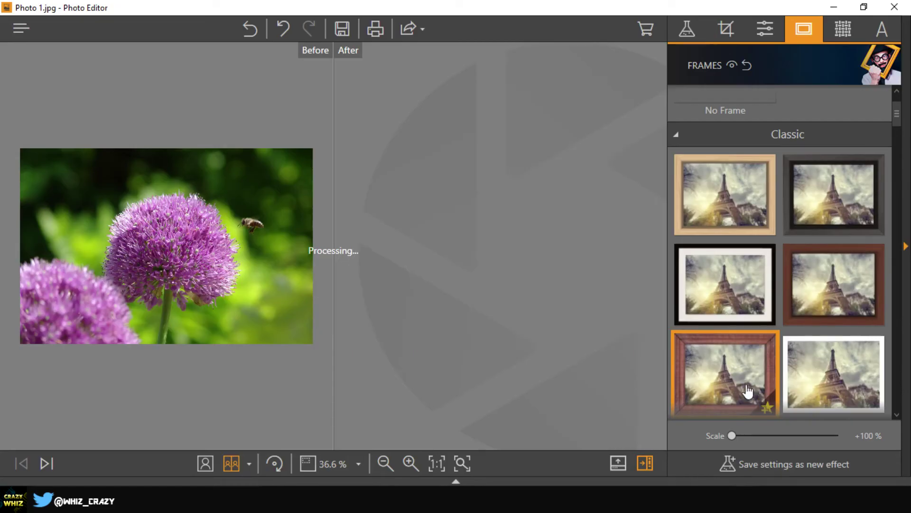
left_click(843, 223)
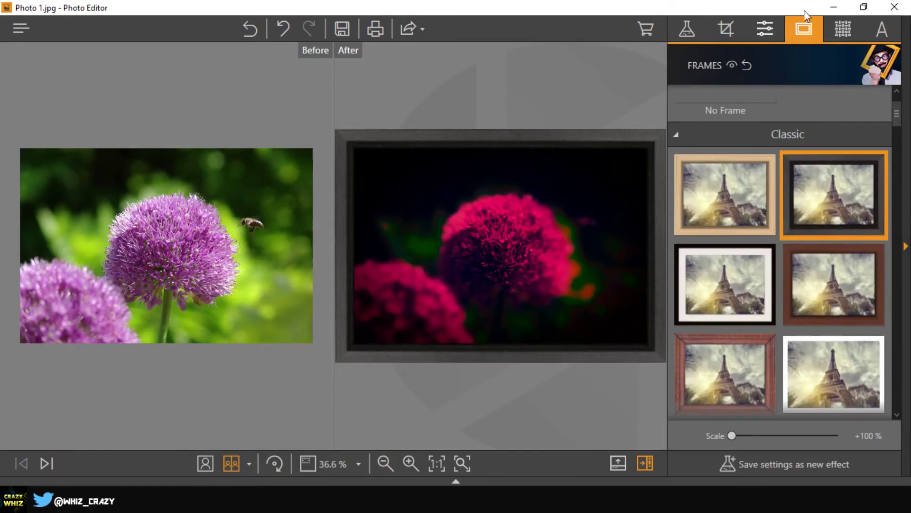
left_click(839, 32)
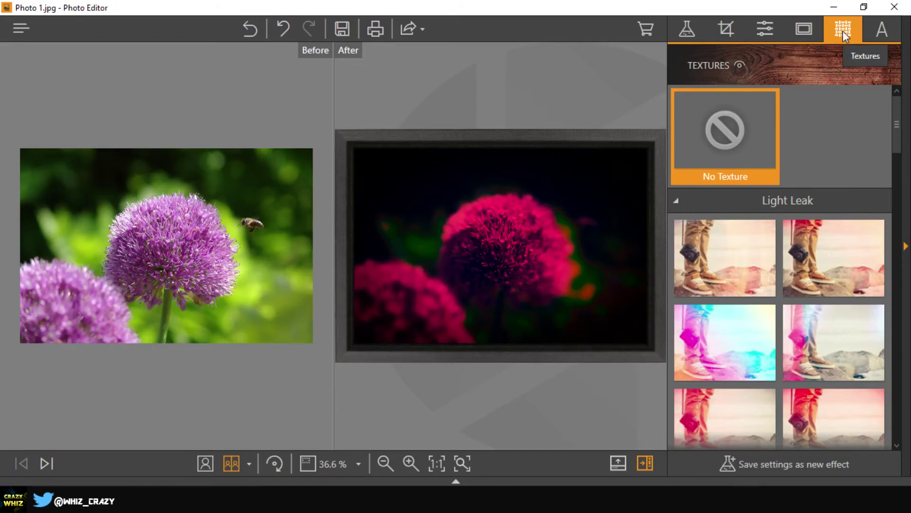
Try Light Leak textures, keep the pink-and-cyan one, and blend it in Vivid Light at 34%
left_click(736, 269)
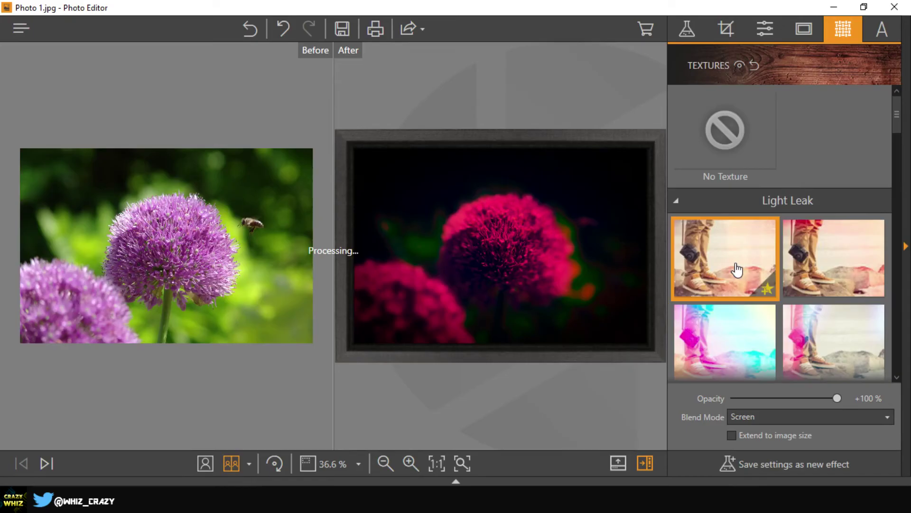
left_click(850, 259)
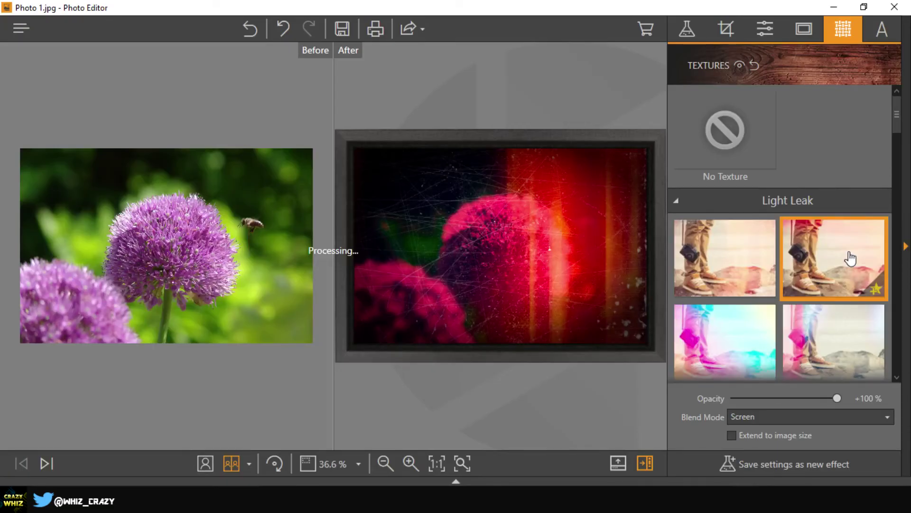
left_click(724, 342)
left_click(763, 418)
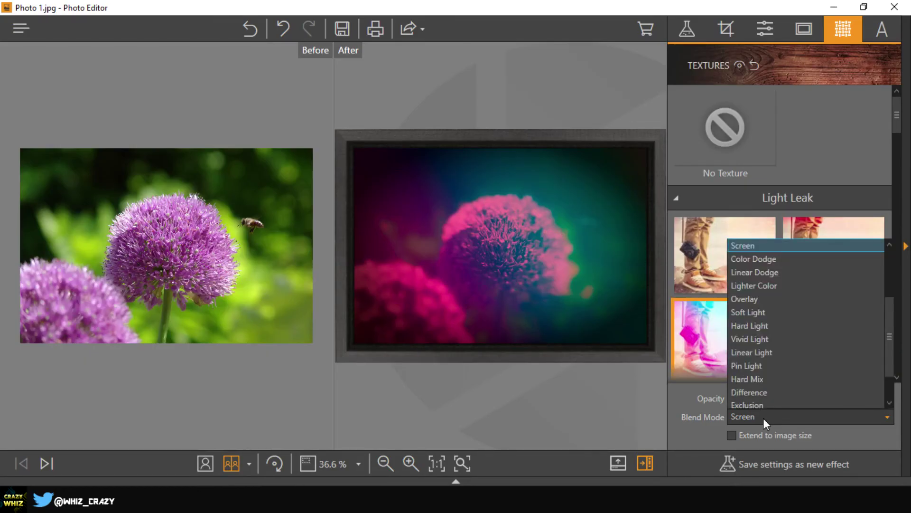
left_click(750, 339)
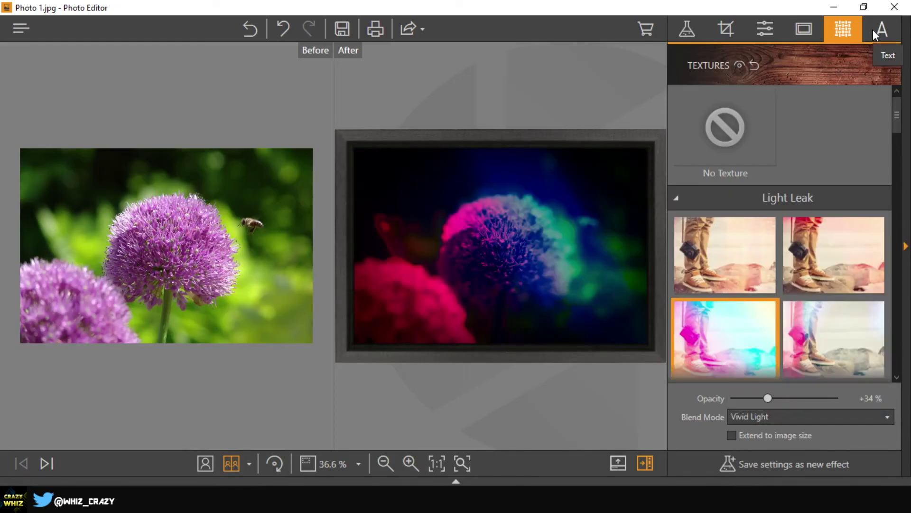
Add two text boxes over the flower and type 'ckjfjcvjhcvjvn xjkciojx' into one
left_click(874, 32)
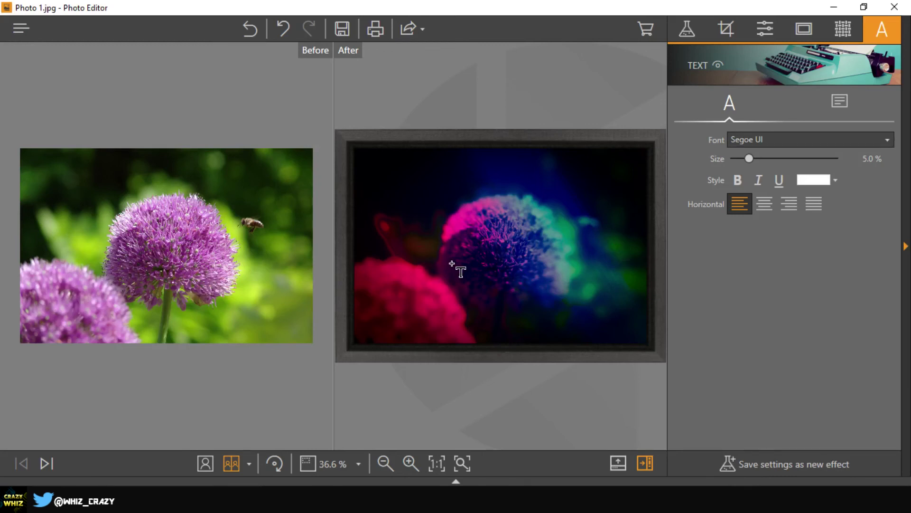
left_click(559, 283)
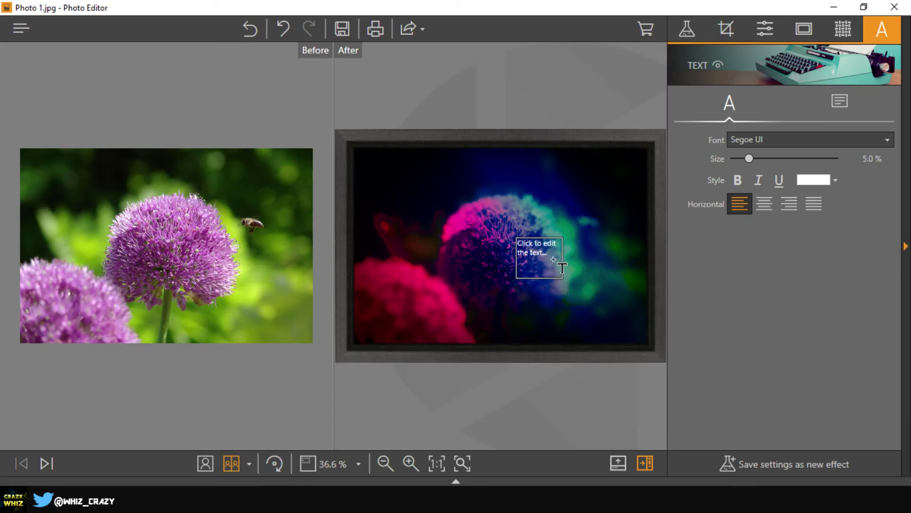
left_click_drag(453, 175, 513, 294)
type("ckjfjcvjhcvjvn xjkciojx")
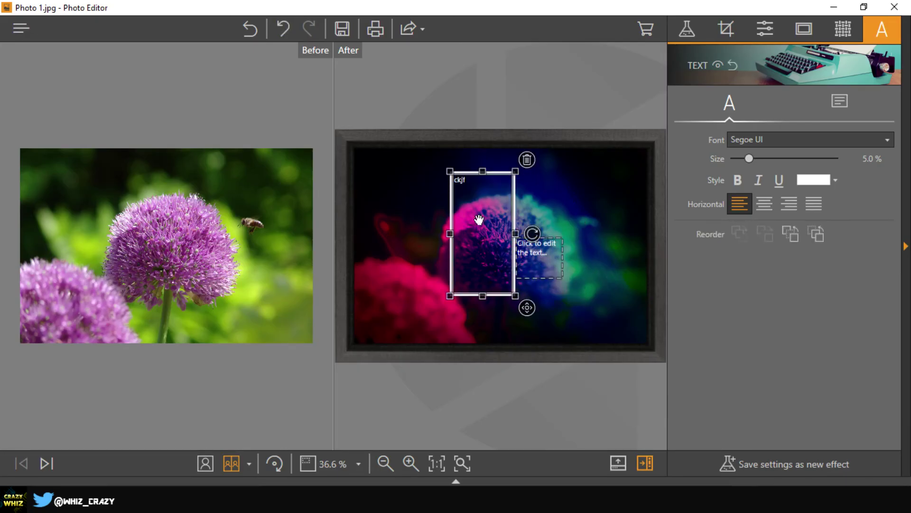